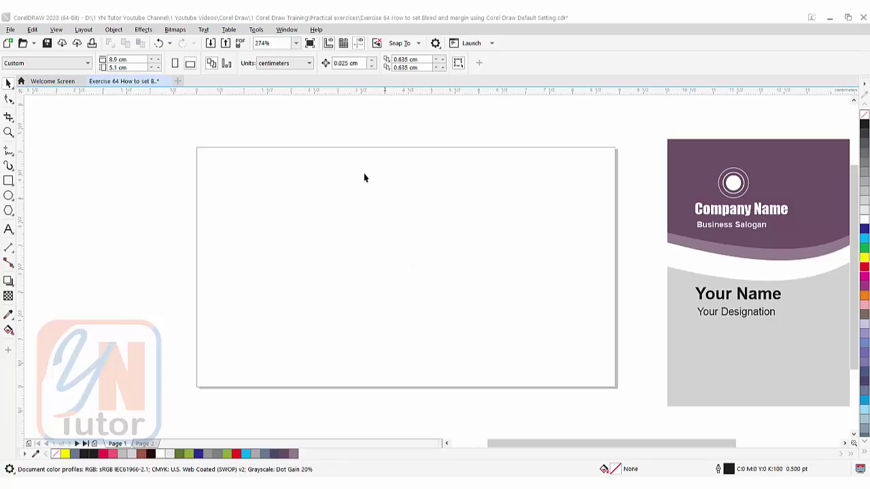
Open the Options dialog on its Customization settings and move it higher on screen
left_click(257, 32)
mouse_move(264, 46)
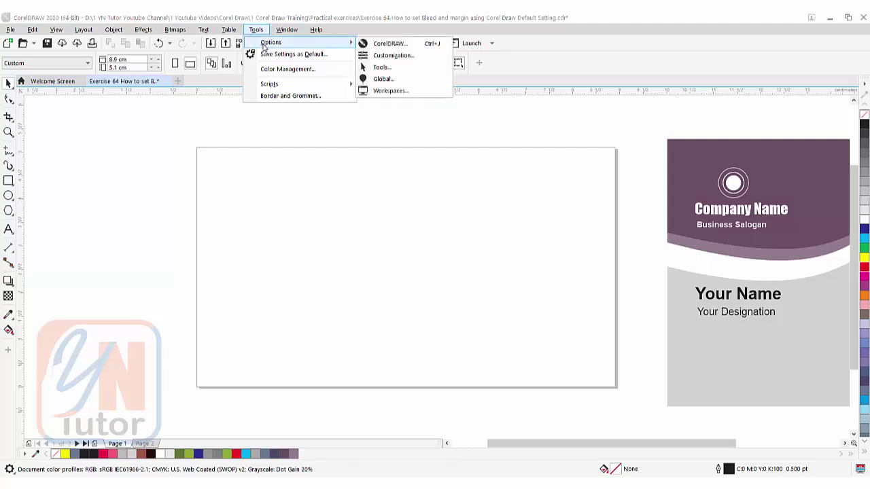
left_click(394, 56)
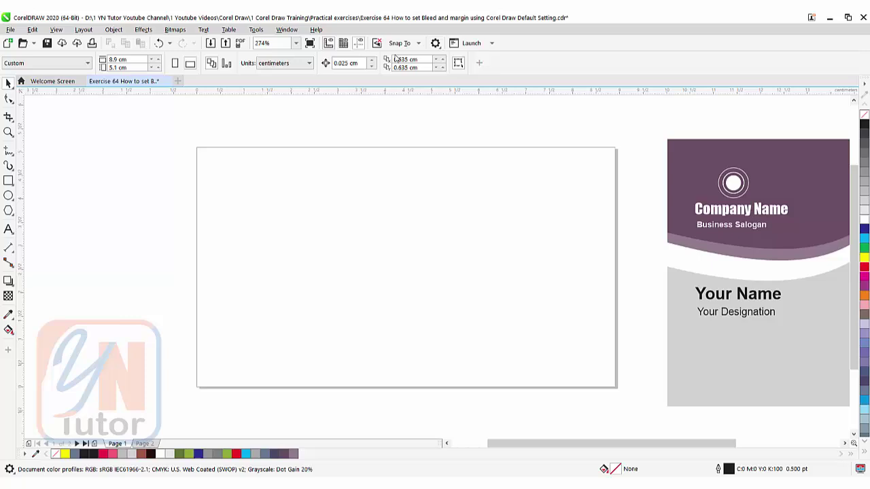
left_click_drag(411, 71, 410, 55)
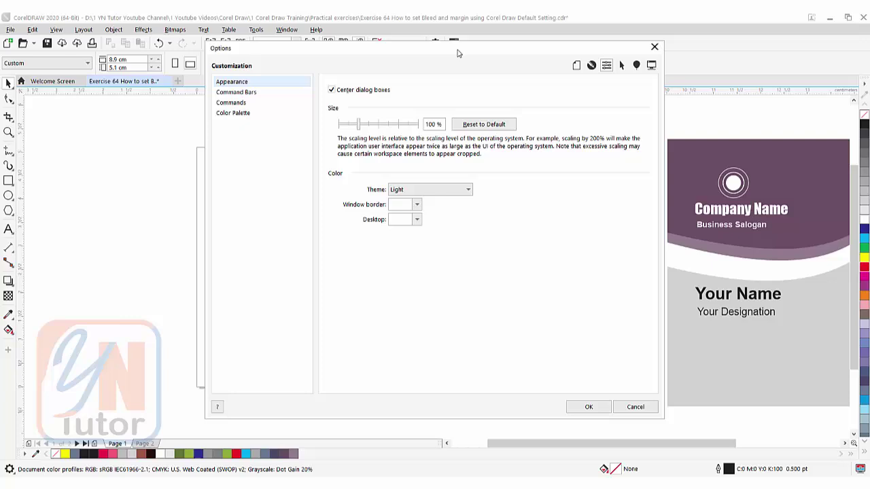
Set a 0.3 cm page bleed, turn on Show bleed area, and apply the settings
left_click(577, 66)
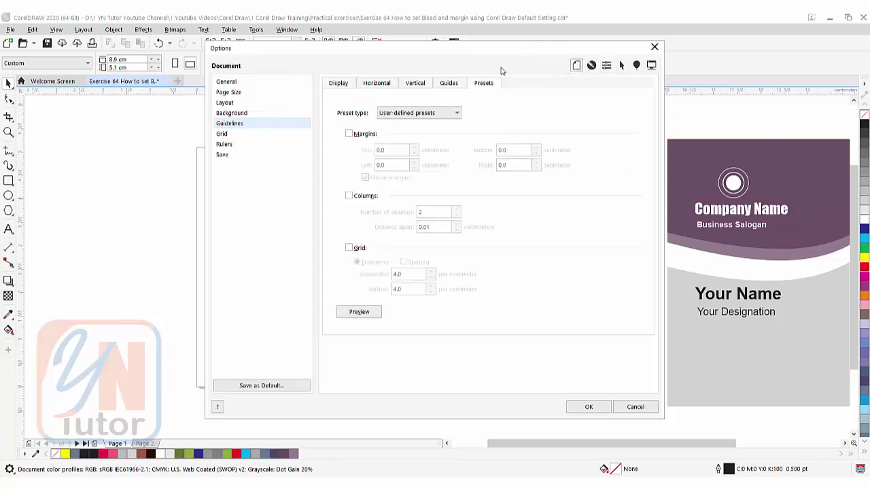
left_click(237, 94)
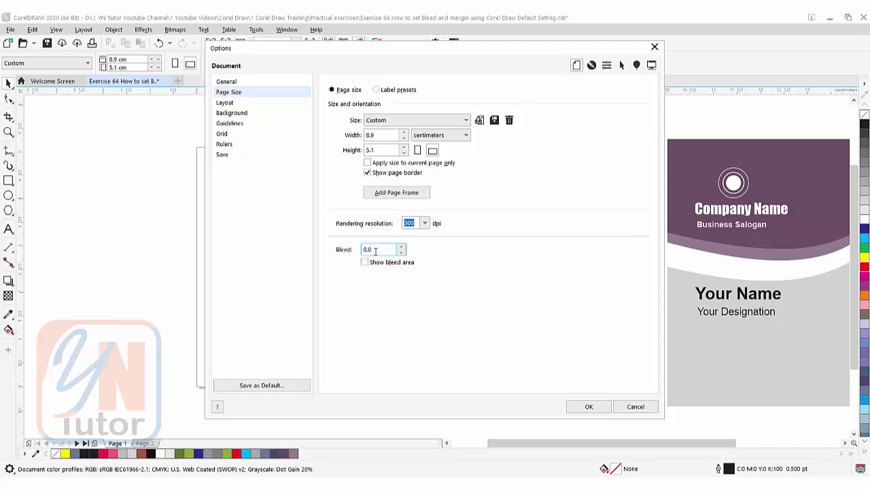
left_click_drag(375, 251, 336, 250)
type(".3")
left_click(365, 264)
left_click(586, 407)
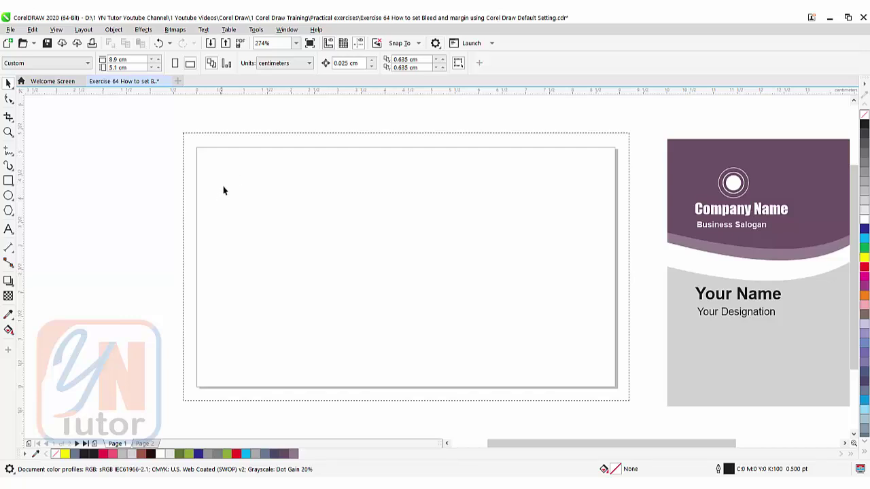
Reopen the Options dialog from the Tools menu
left_click(265, 34)
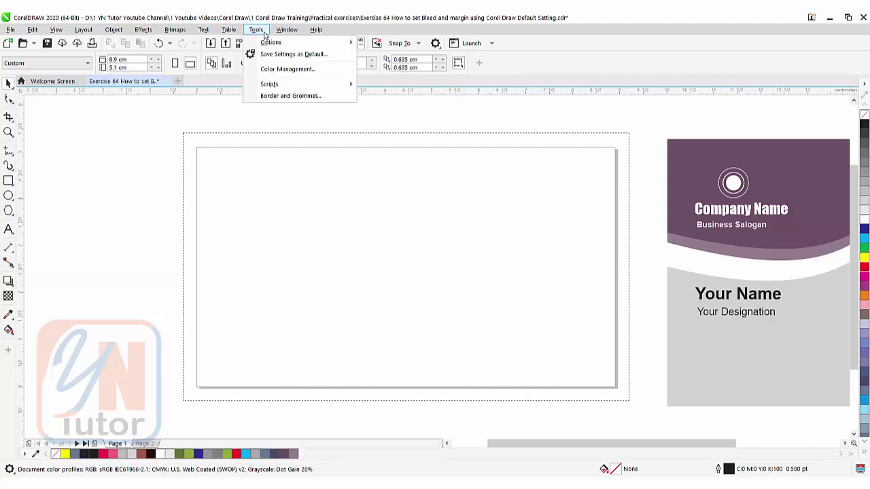
mouse_move(268, 45)
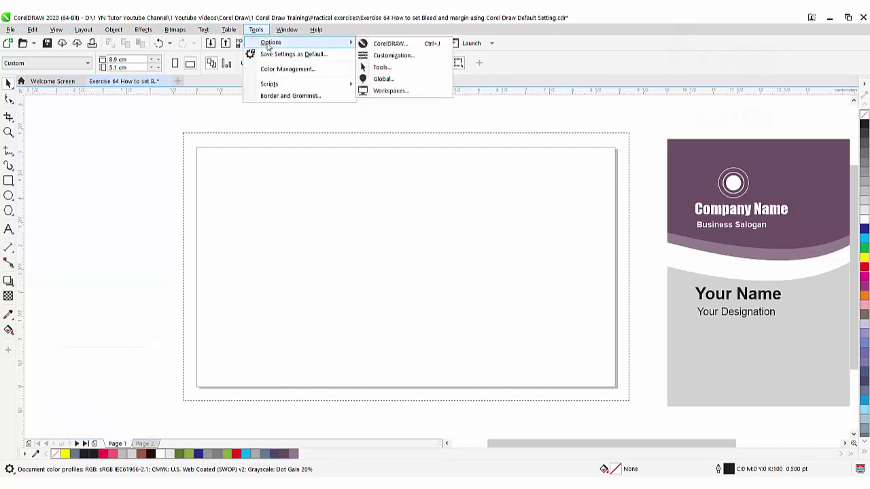
left_click(394, 55)
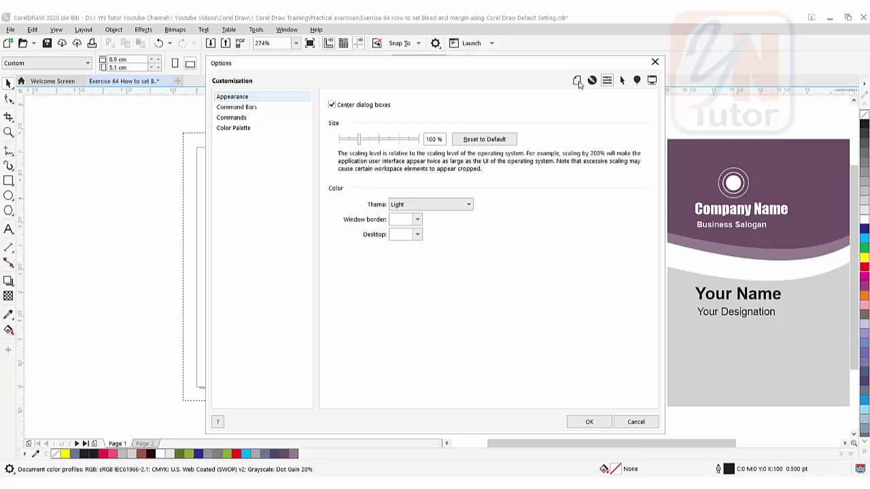
Go to the Document Guidelines Presets tab and keep User-defined presets selected
left_click(578, 81)
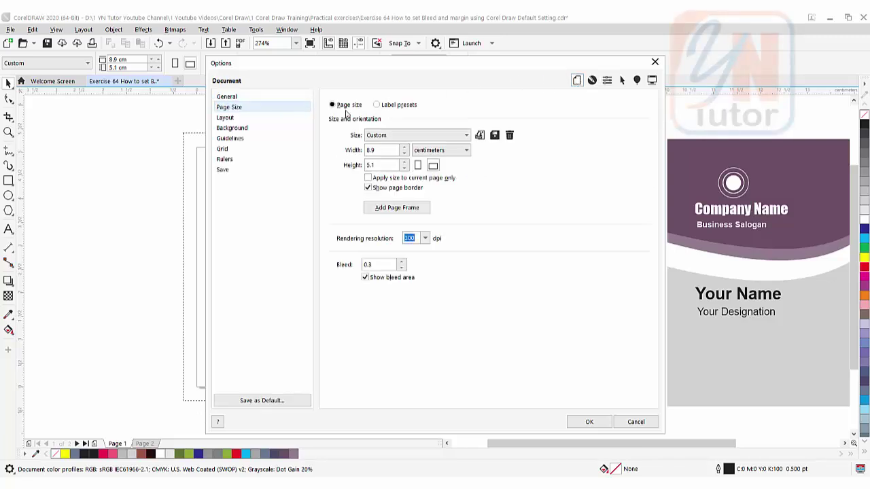
left_click(238, 141)
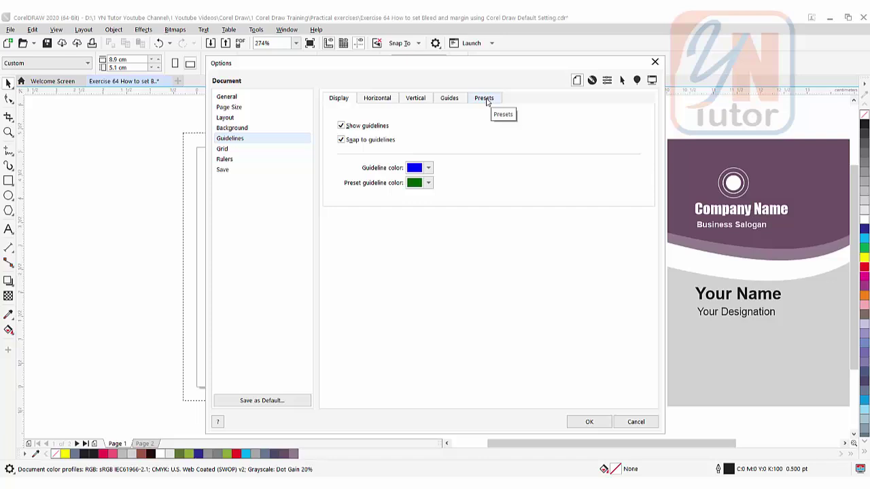
left_click(486, 100)
left_click(421, 132)
left_click(421, 131)
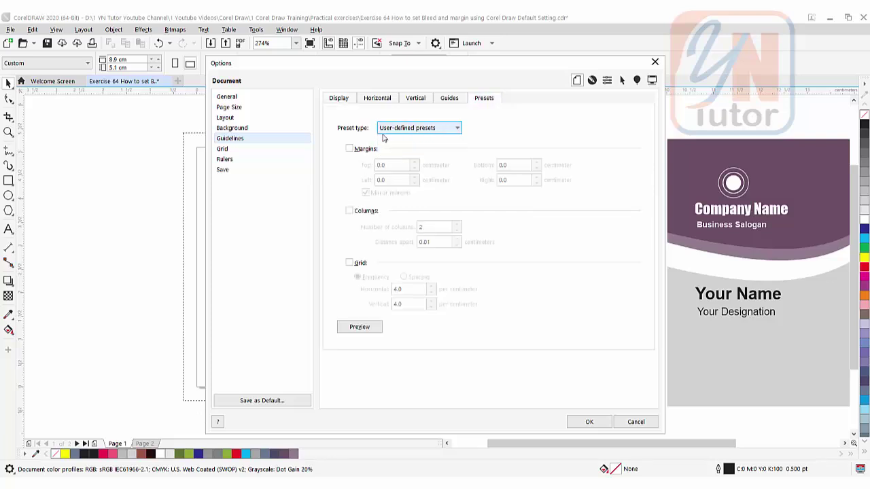
Enable margin guidelines and set the top and left margins to 0.3 cm
left_click(348, 151)
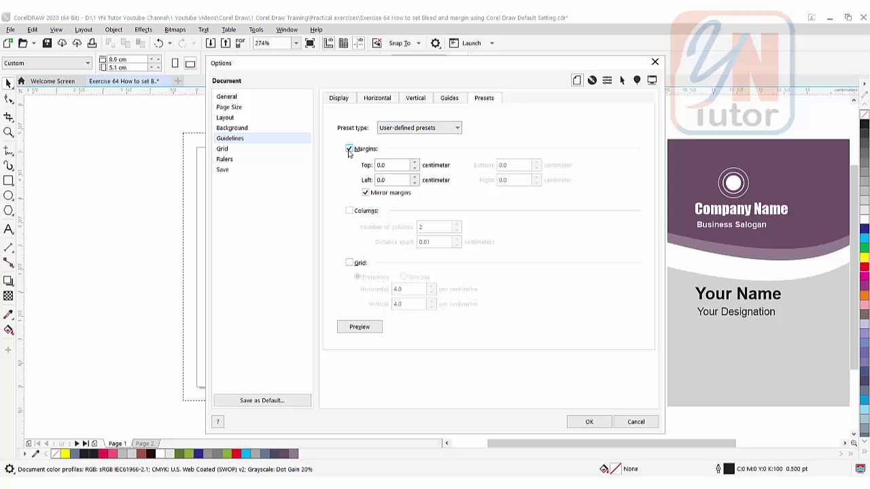
left_click(382, 165)
left_click_drag(392, 166, 351, 163)
type(".3")
left_click_drag(392, 179, 336, 174)
type(".3")
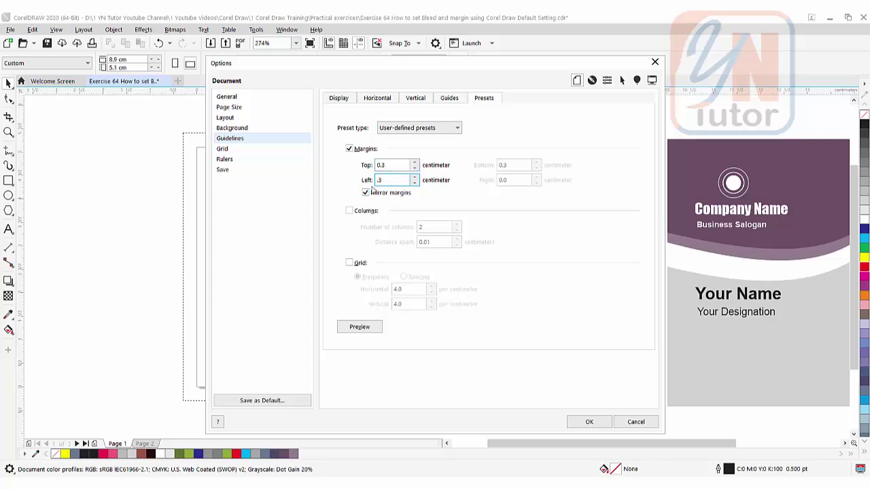
Toggle Mirror margins off and back on so bottom and right also read 0.3 cm
left_click(365, 193)
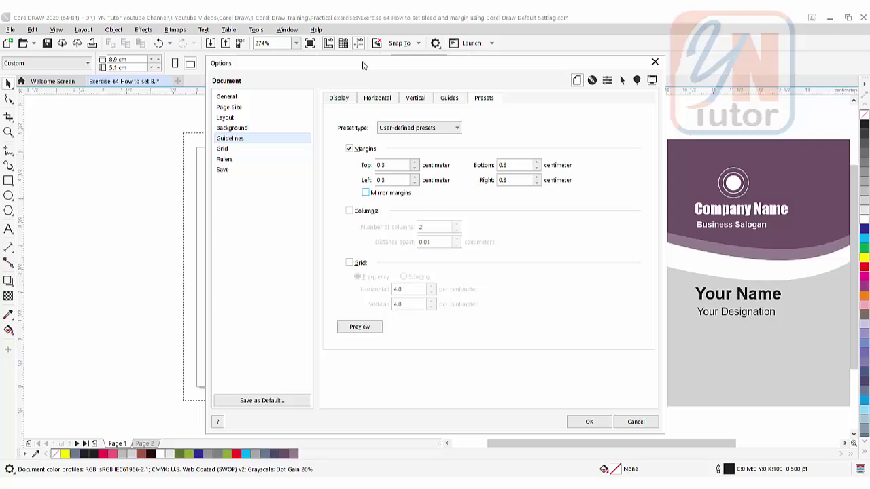
left_click_drag(362, 64, 437, 71)
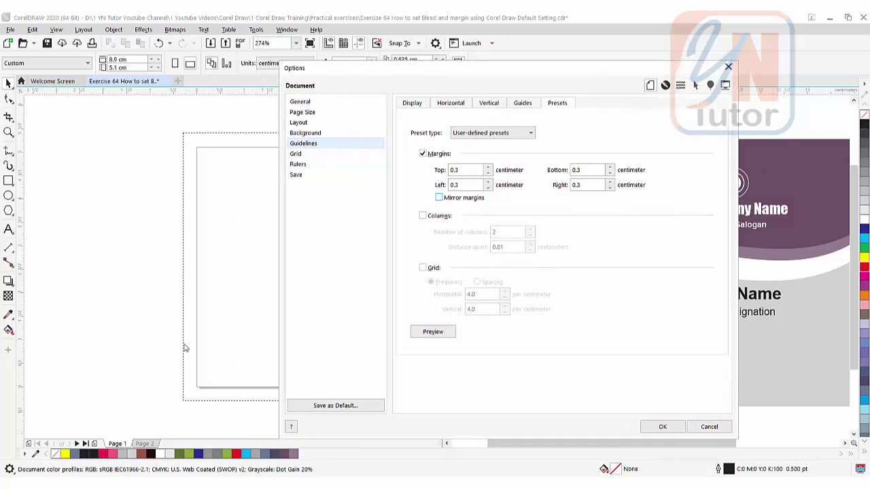
left_click(439, 198)
left_click(463, 170)
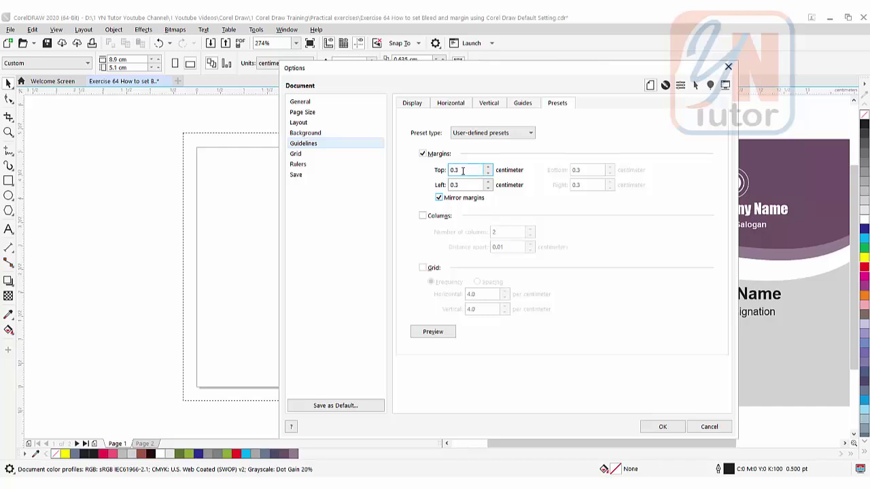
left_click(454, 185)
Confirm the Options dialog with OK to apply the 0.3 cm margin guidelines
left_click(651, 427)
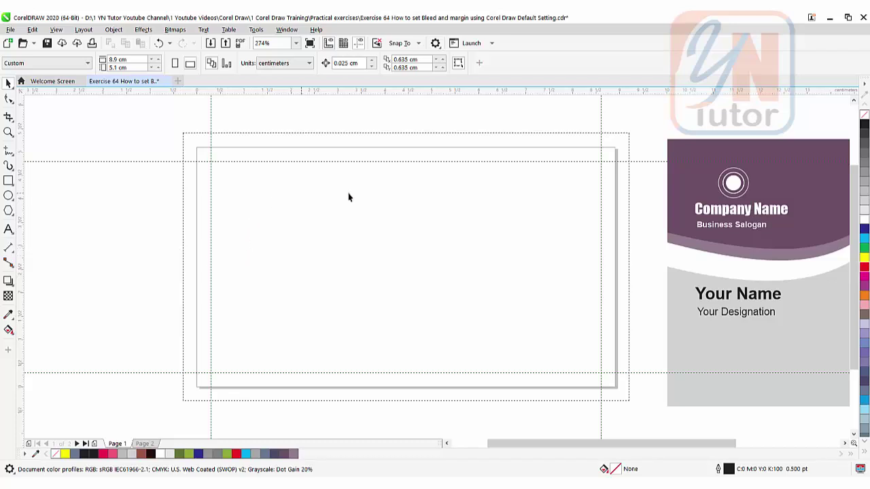
Create a page-sized rectangle and resize it to 9.5 × 5.7 cm to reach the bleed
double_click(9, 181)
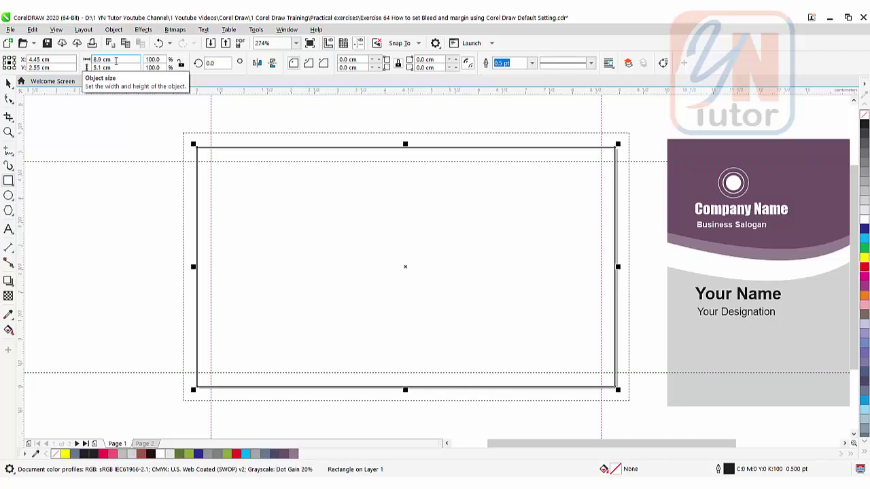
left_click(117, 60)
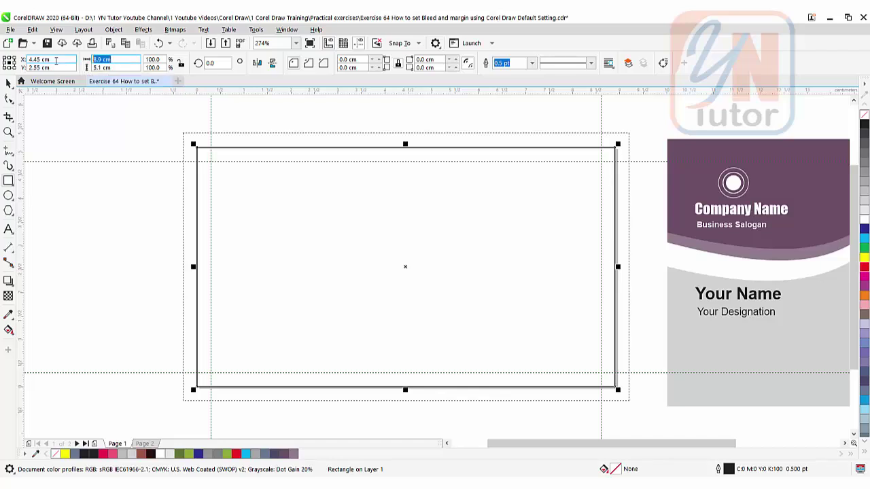
type("9.5")
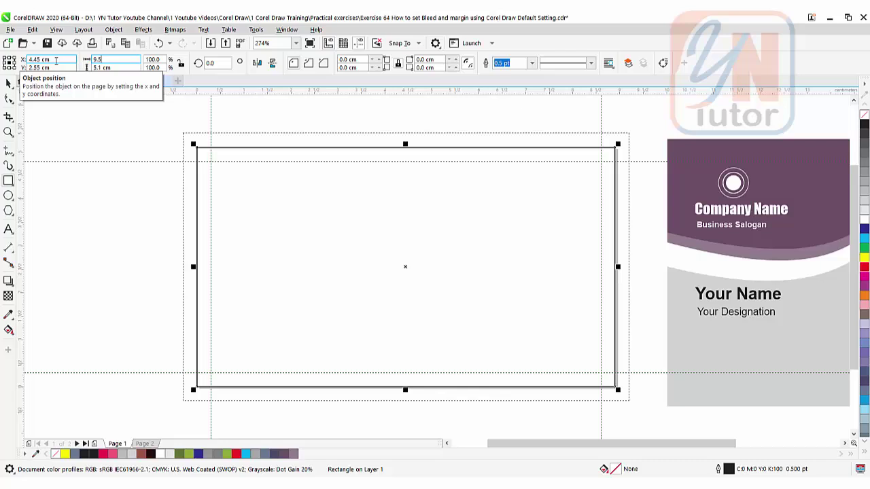
key("Tab")
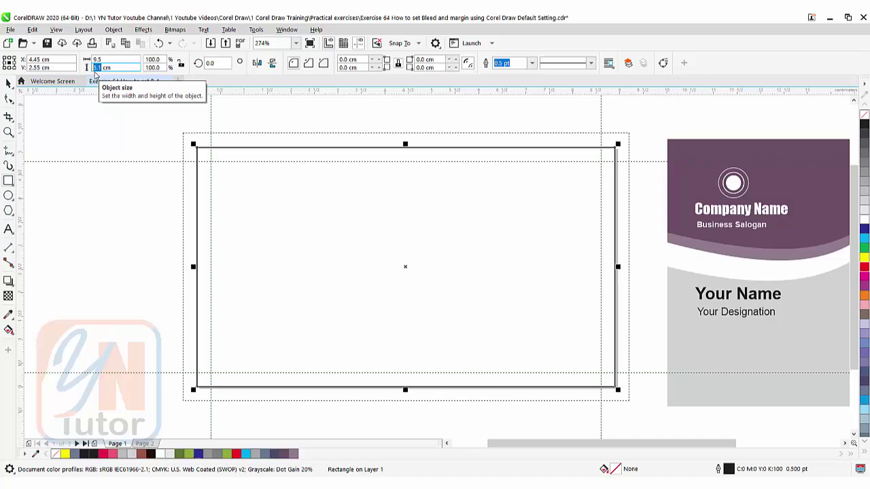
type("5")
key("Return")
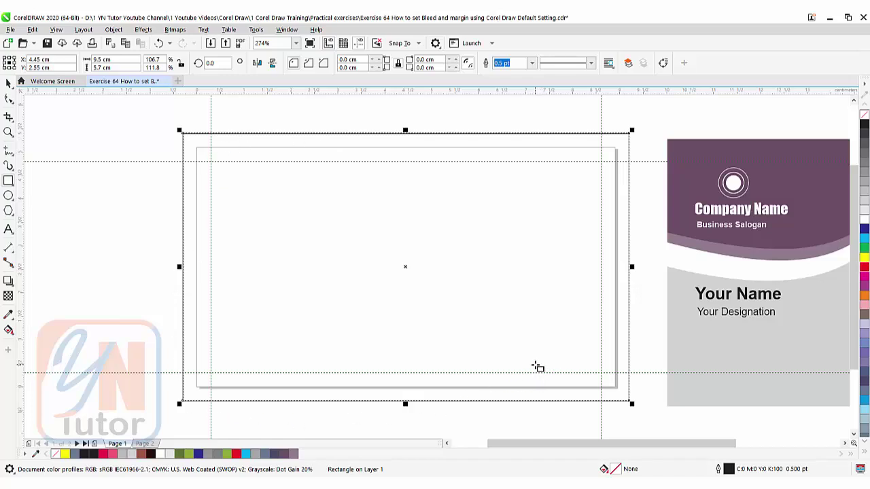
Marquee-select the business card design and drag it onto the page, filling it to the bleed
left_click(423, 303)
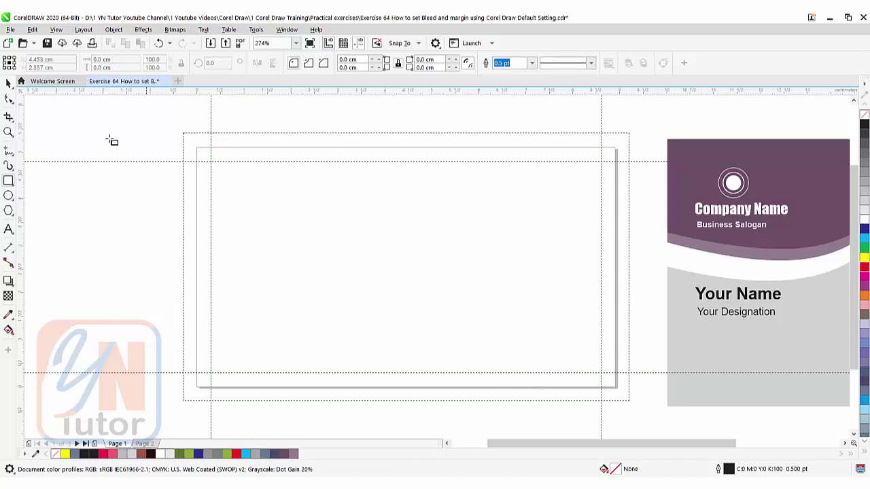
left_click(8, 83)
left_click_drag(506, 234, 393, 222)
scroll(634, 220, "down", 3)
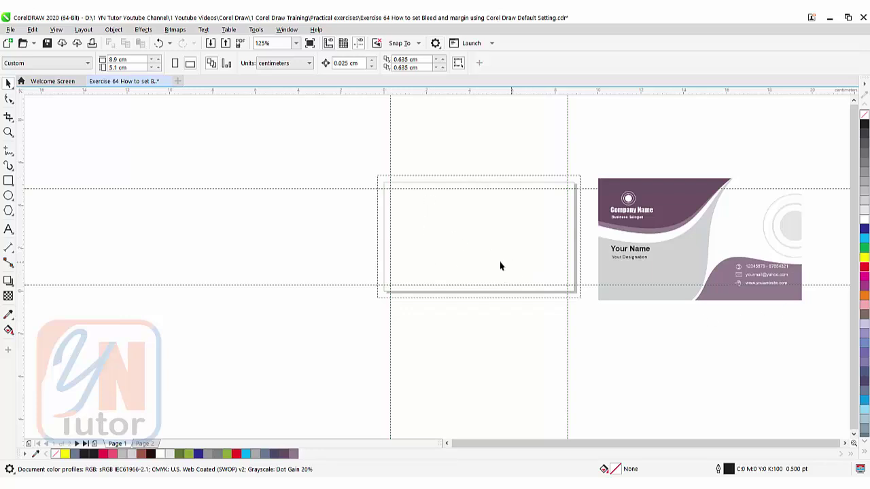
scroll(500, 266, "right", 2)
left_click_drag(539, 155, 800, 334)
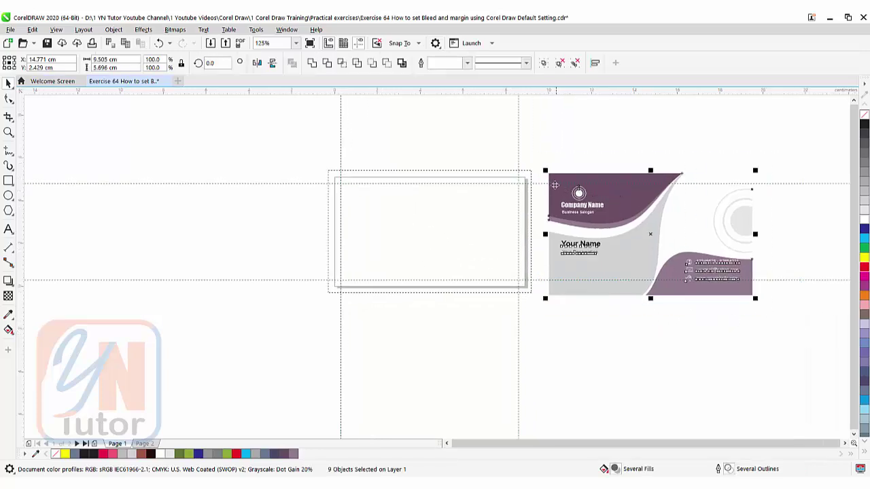
left_click_drag(546, 172, 329, 172)
scroll(392, 189, "up", 2)
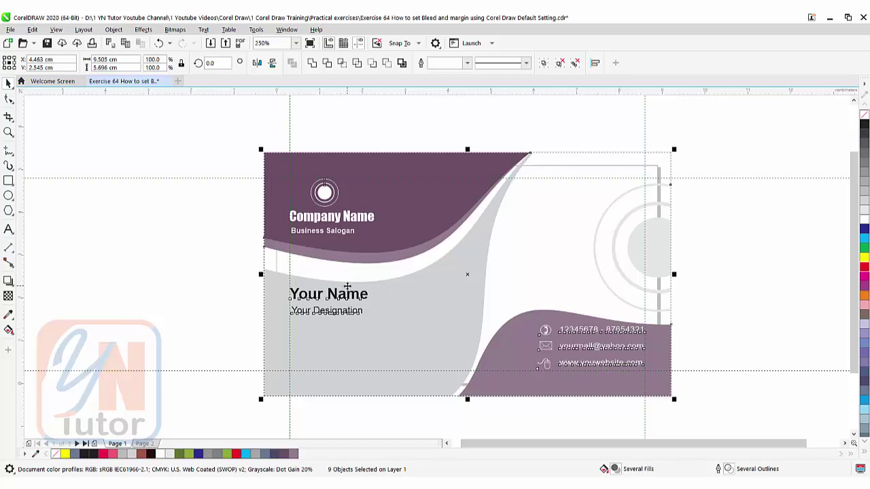
double_click(8, 181)
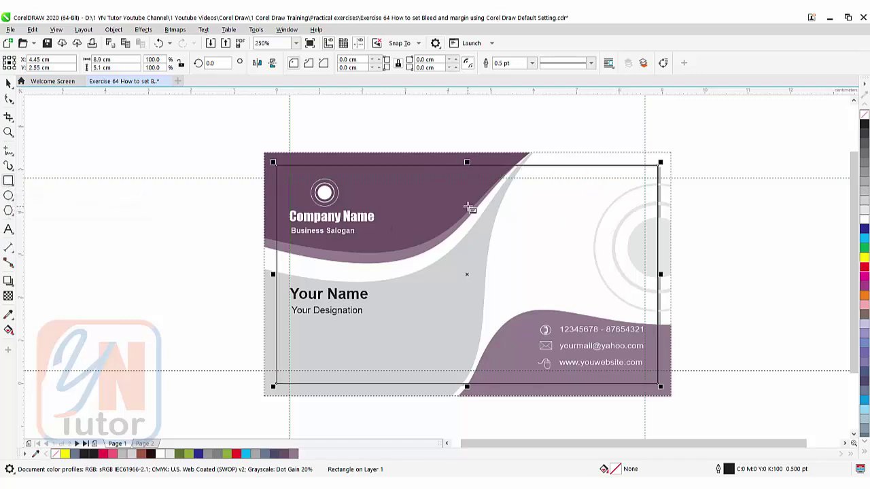
right_click(864, 271)
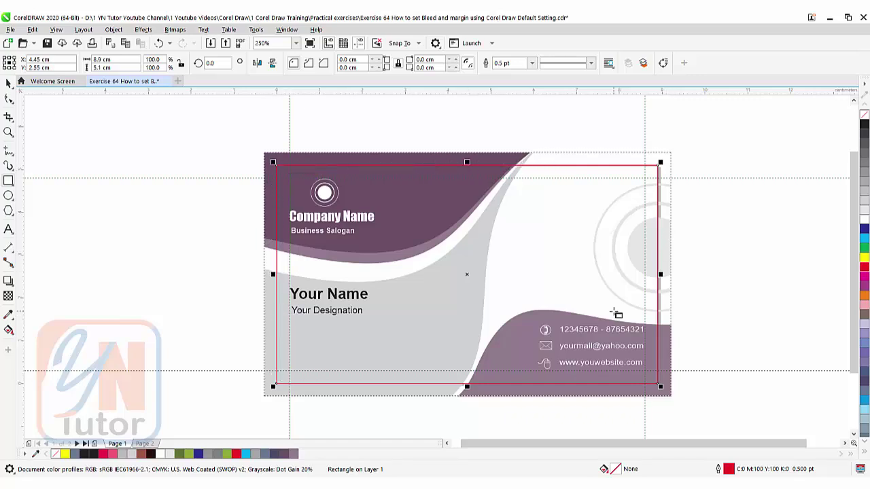
key("Escape")
key("space")
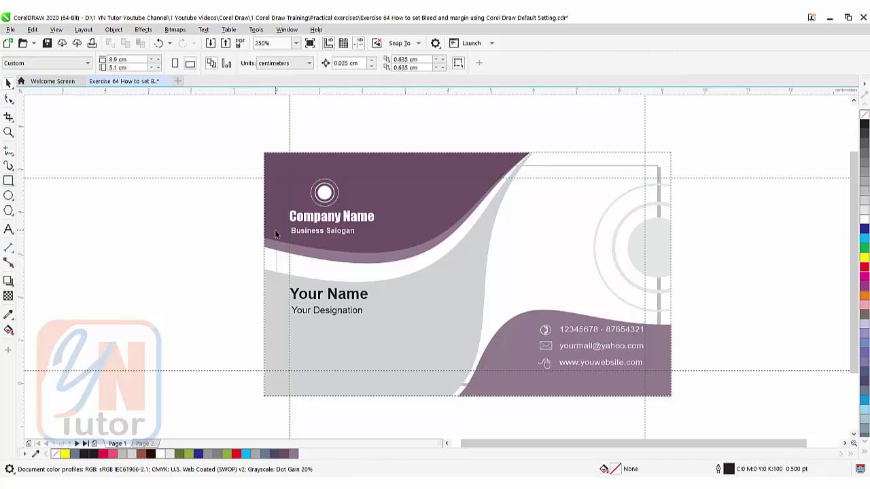